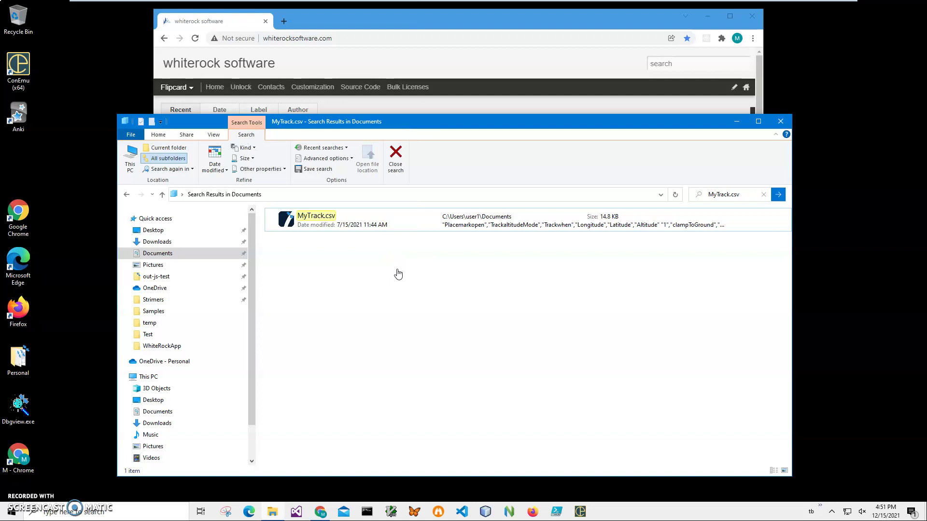
Bring up the context menu for MyTrack.csv in the Documents search results.
{"action": "right_click", "coordinate": [326, 223]}
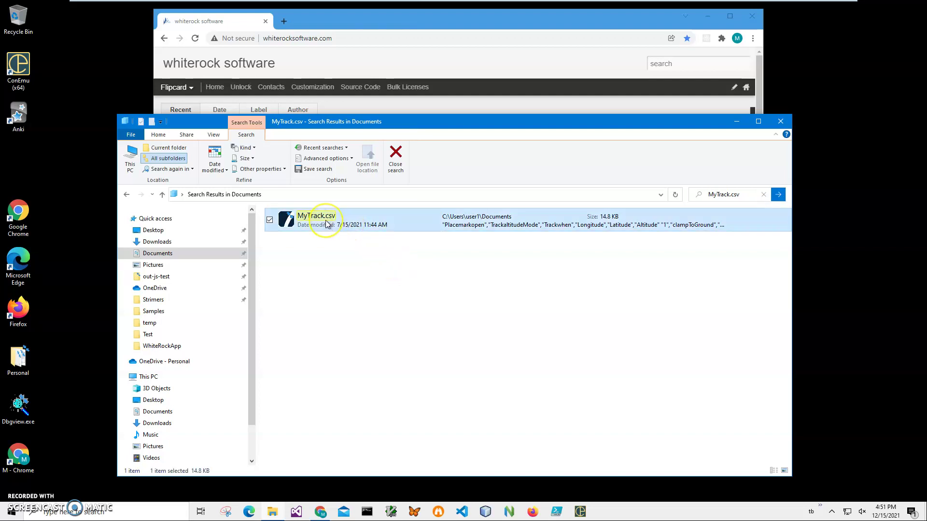
Open MyTrack.csv in Csv Viewer, enlarge the window and browse down through the track point rows.
{"action": "double_click", "coordinate": [358, 218]}
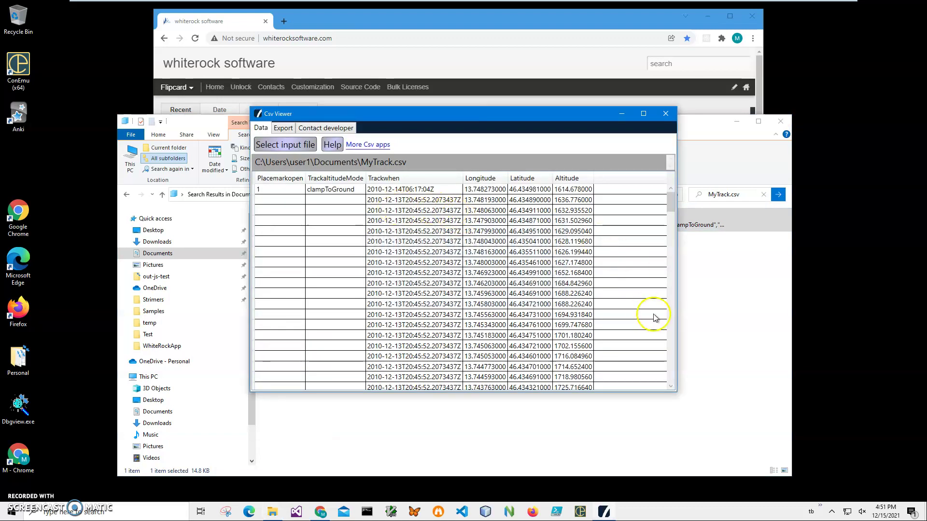
{"action": "left_click_drag", "start_coordinate": [673, 394], "coordinate": [755, 415]}
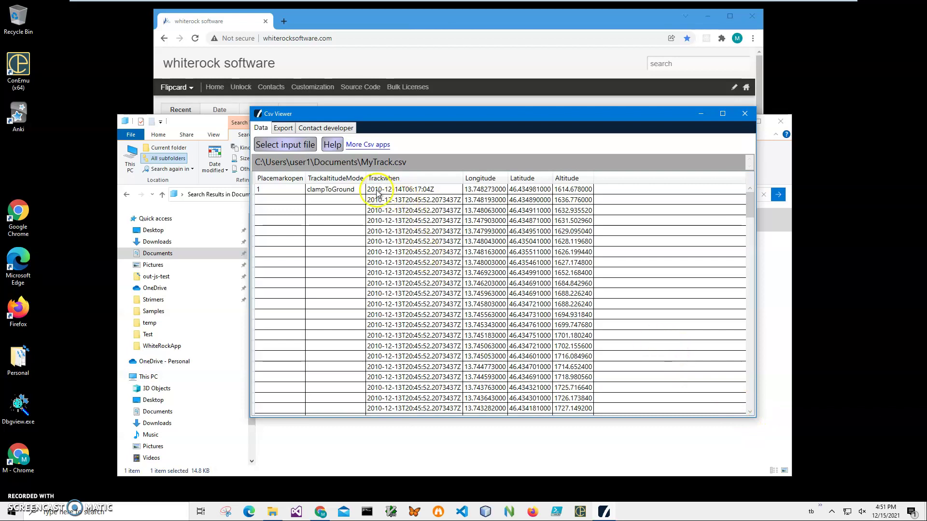
{"action": "left_click", "coordinate": [405, 210]}
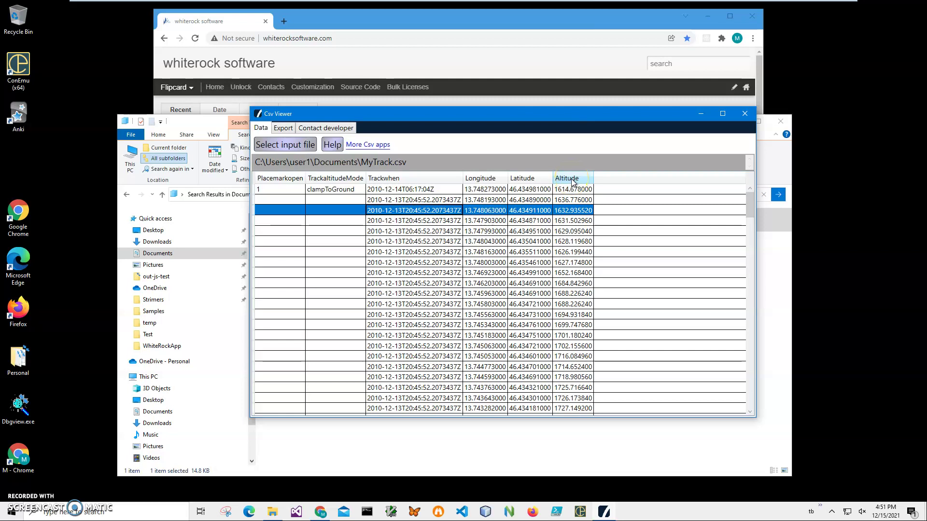
{"action": "left_click", "coordinate": [487, 252]}
{"action": "left_click", "coordinate": [458, 294]}
{"action": "left_click", "coordinate": [451, 325]}
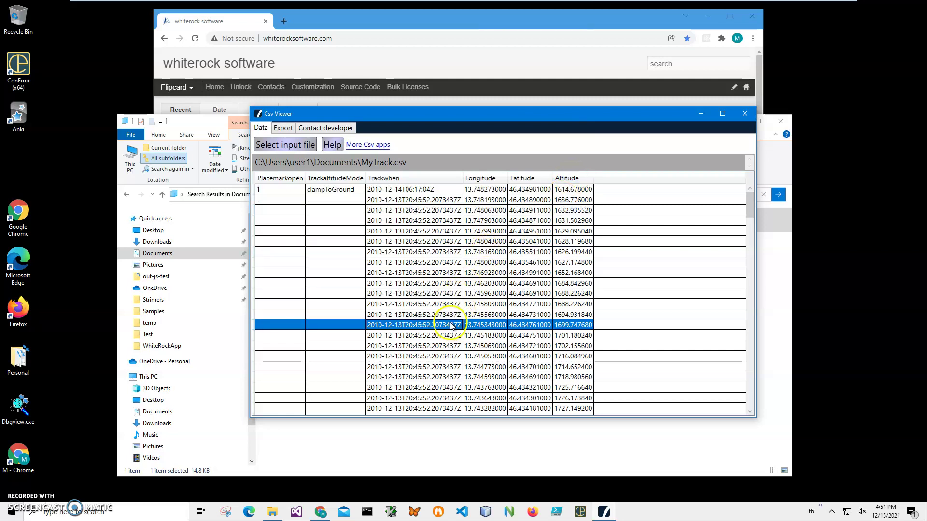
{"action": "scroll", "coordinate": [466, 288], "scroll_direction": "down", "scroll_amount": 4}
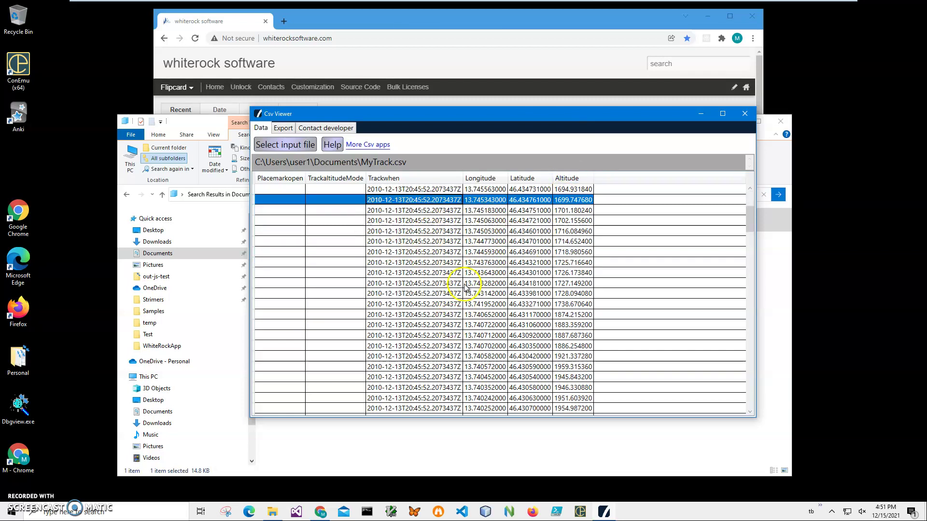
{"action": "scroll", "coordinate": [466, 288], "scroll_direction": "down", "scroll_amount": 8}
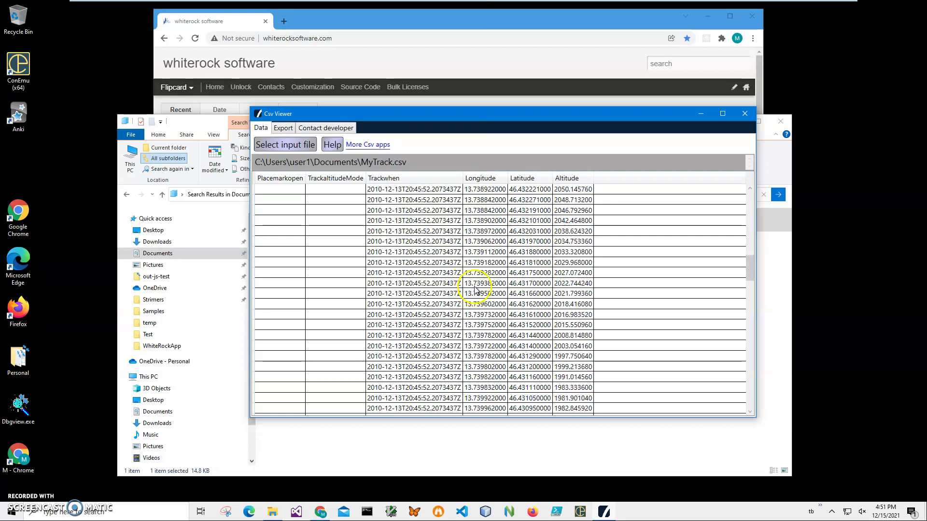
{"action": "scroll", "coordinate": [475, 290], "scroll_direction": "down", "scroll_amount": 10}
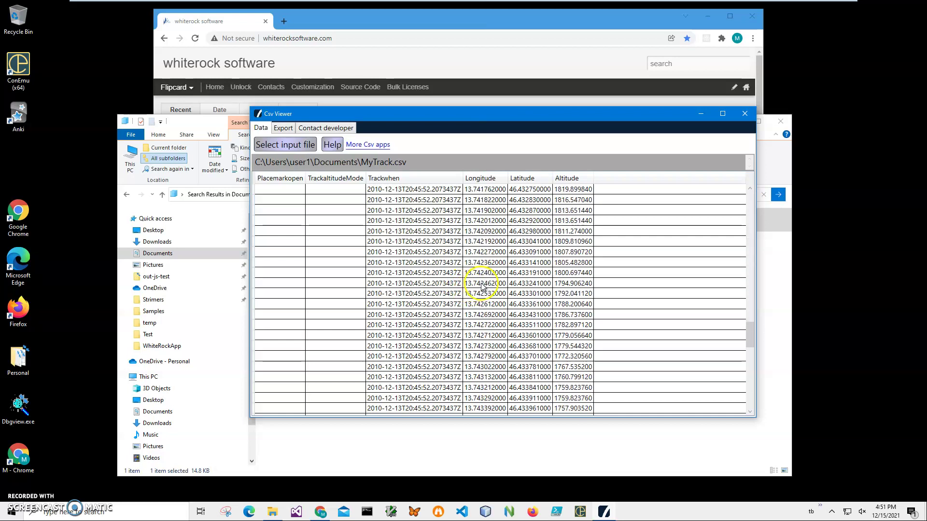
{"action": "scroll", "coordinate": [482, 286], "scroll_direction": "down", "scroll_amount": 9}
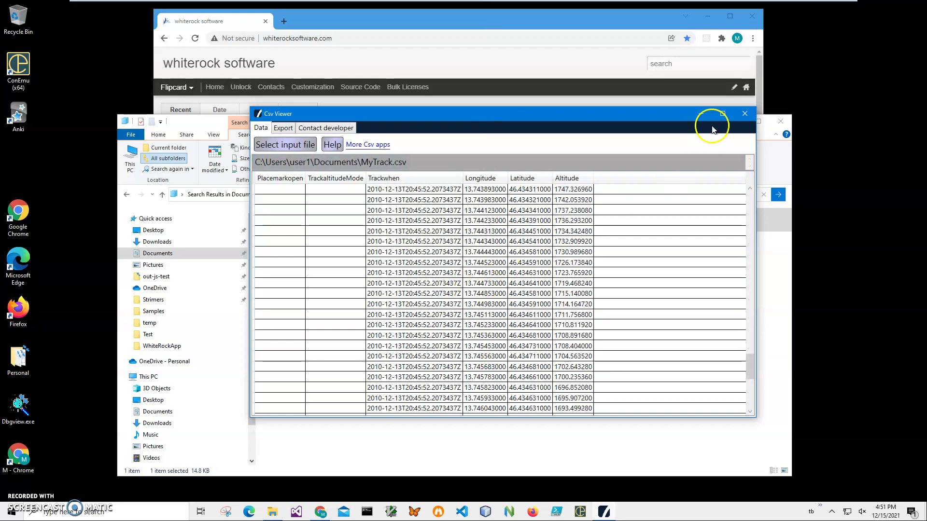
Close and reopen MyTrack.csv, check the Export tab, then return to the Data rows.
{"action": "left_click", "coordinate": [745, 114]}
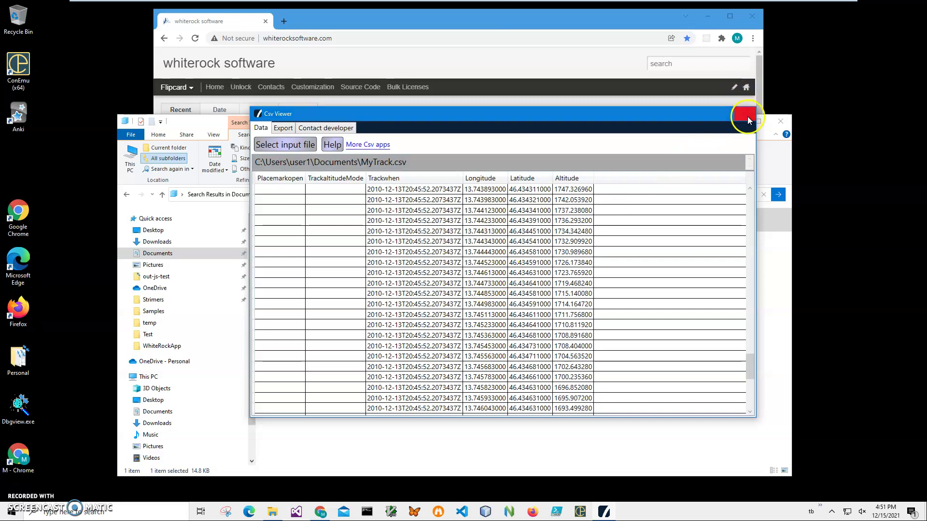
{"action": "double_click", "coordinate": [352, 221]}
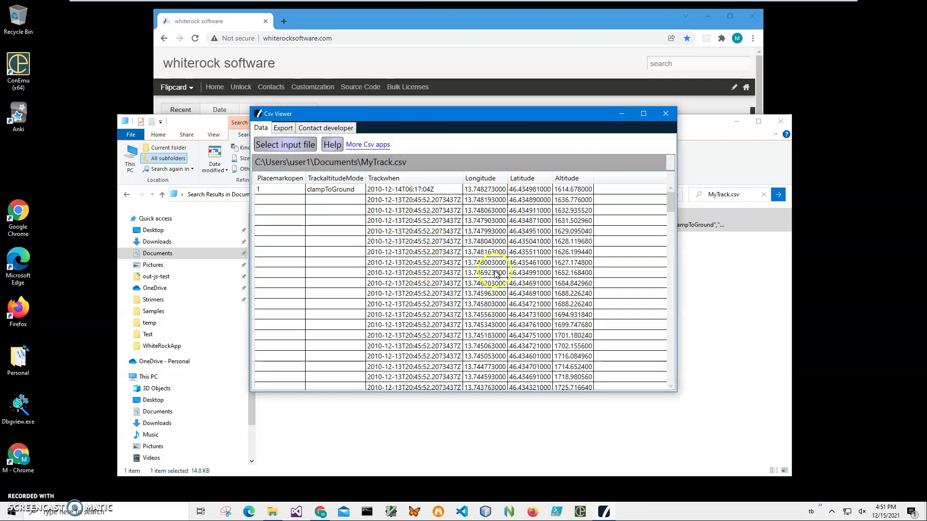
{"action": "left_click", "coordinate": [284, 128]}
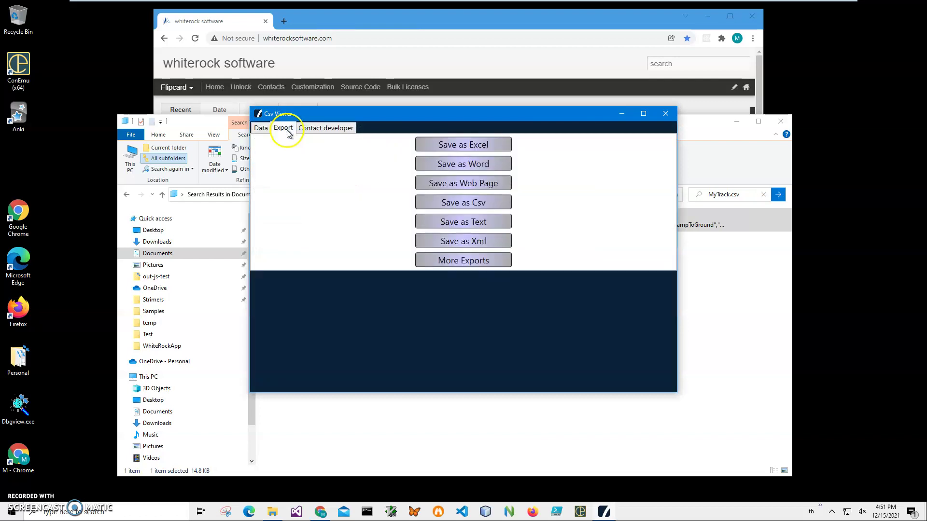
{"action": "left_click", "coordinate": [260, 127]}
{"action": "left_click", "coordinate": [431, 231]}
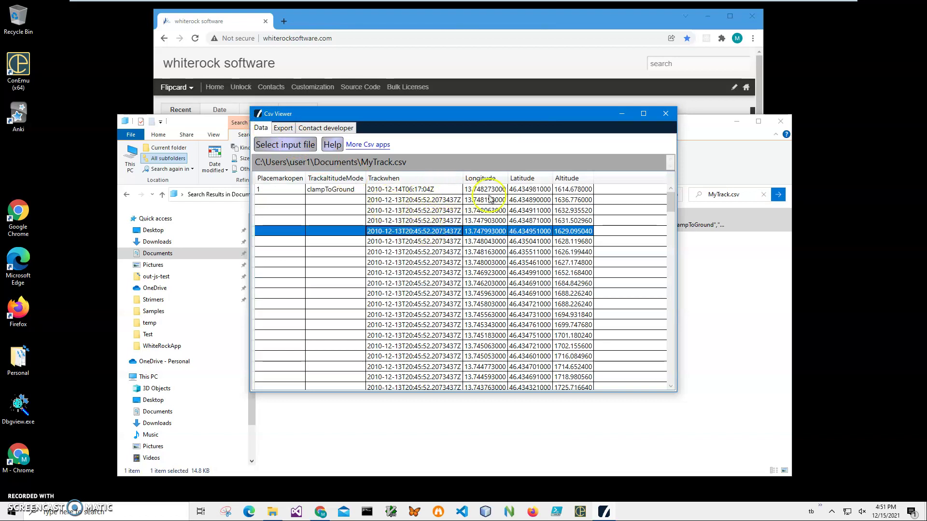
{"action": "left_click_drag", "start_coordinate": [674, 202], "coordinate": [671, 362]}
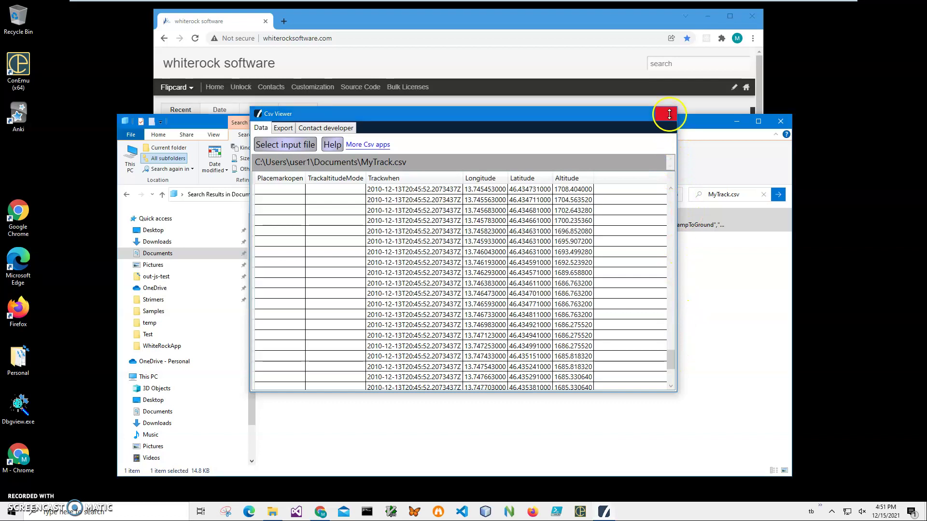
{"action": "left_click", "coordinate": [666, 114]}
{"action": "right_click", "coordinate": [408, 216]}
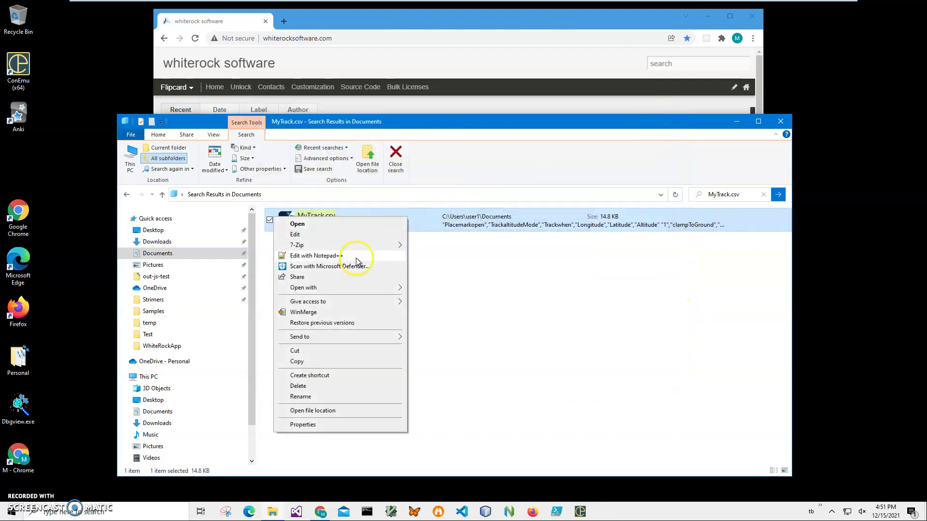
{"action": "mouse_move", "coordinate": [344, 288]}
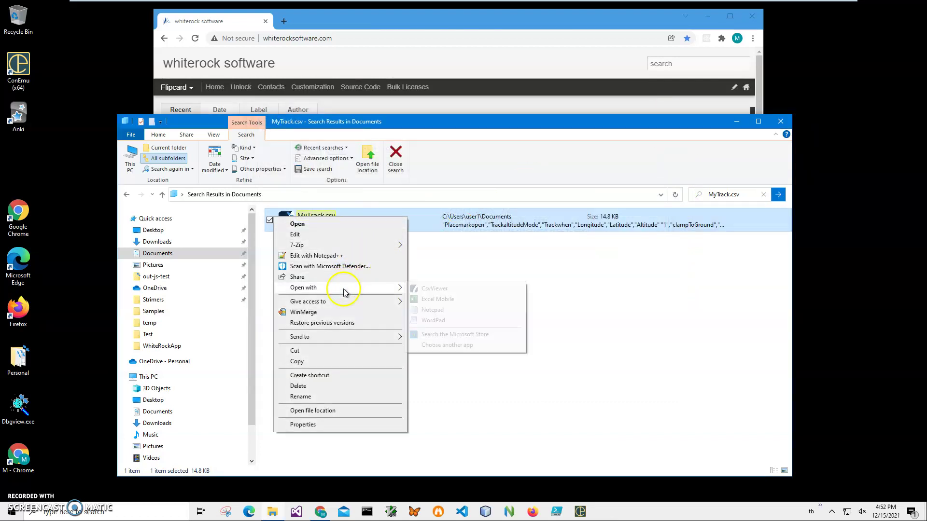
{"action": "left_click", "coordinate": [433, 310]}
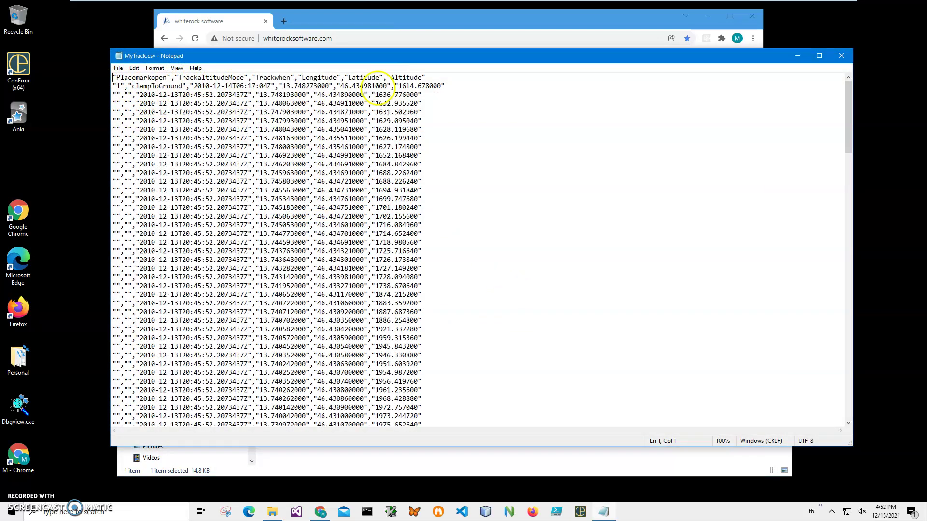
{"action": "left_click_drag", "start_coordinate": [434, 78], "coordinate": [37, 76]}
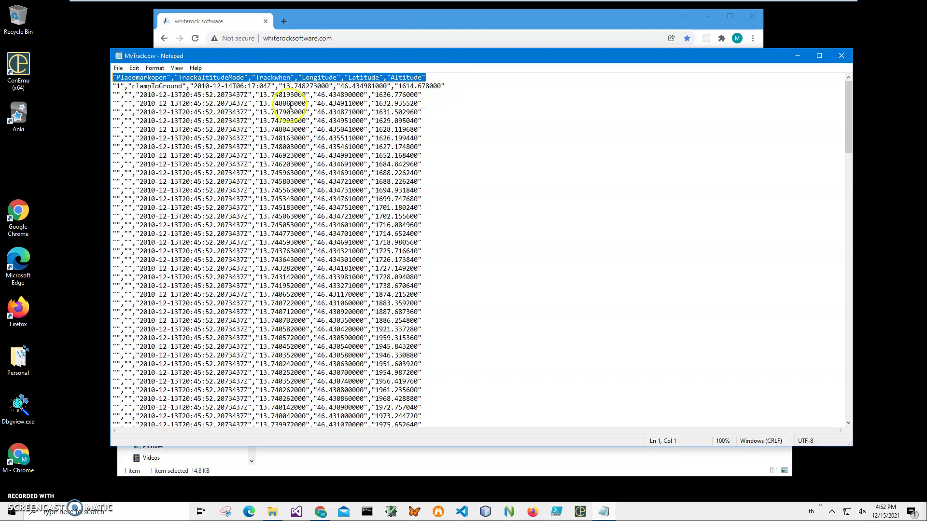
{"action": "left_click", "coordinate": [320, 110]}
{"action": "left_click", "coordinate": [391, 86]}
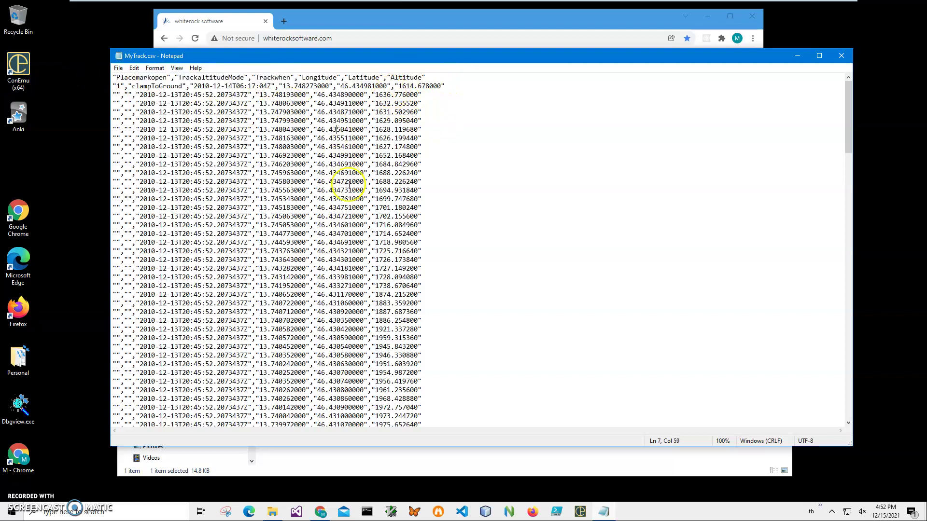
{"action": "left_click", "coordinate": [360, 242]}
{"action": "left_click", "coordinate": [841, 58]}
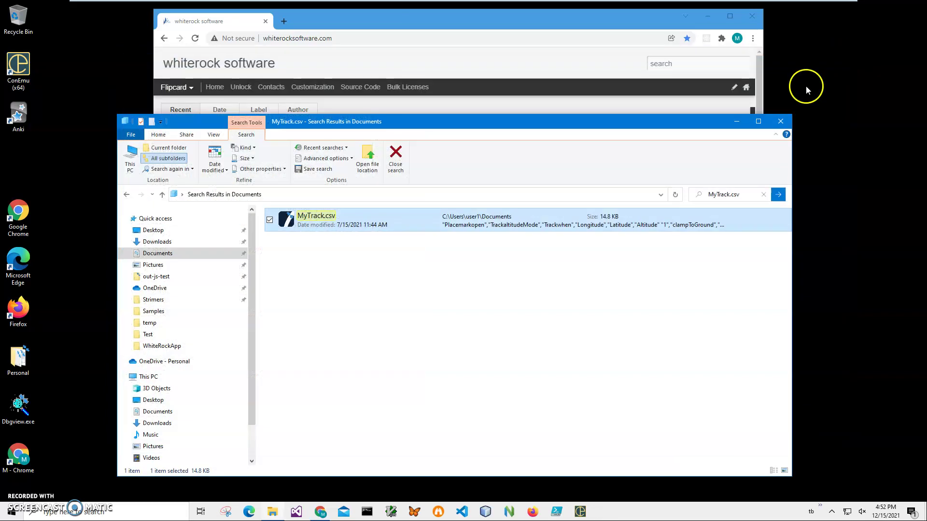
Search the whiterock software site for 'gpx' and download CsvToGpxSetup.zip from the Create Gpx article.
{"action": "left_click", "coordinate": [551, 32]}
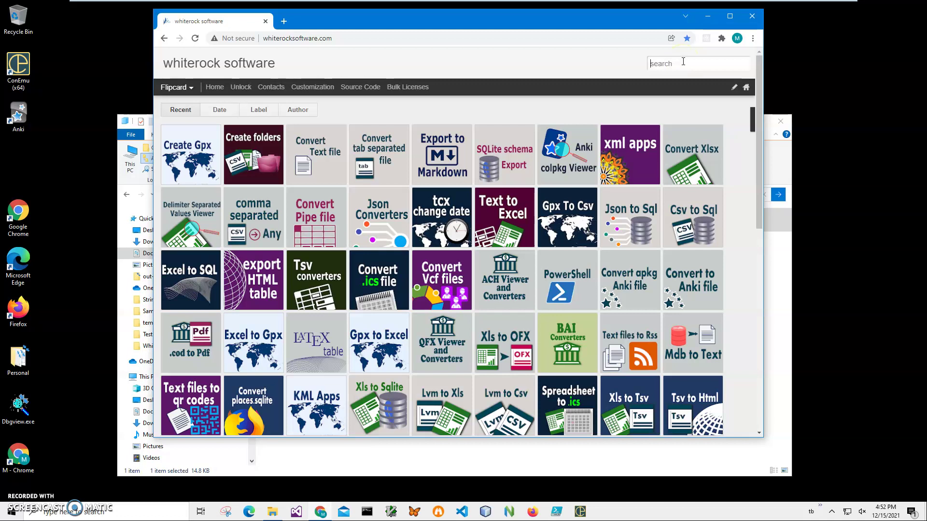
{"action": "type", "text": "gpx"}
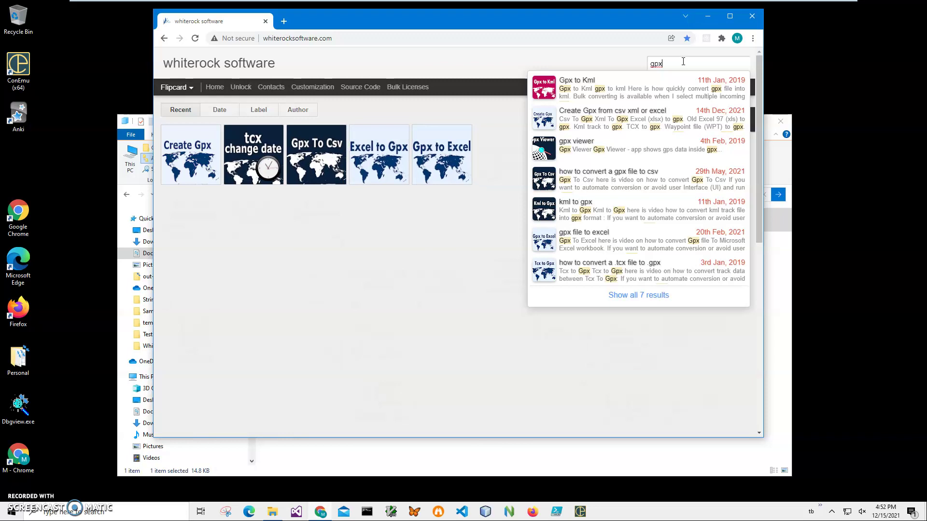
{"action": "left_click", "coordinate": [198, 145]}
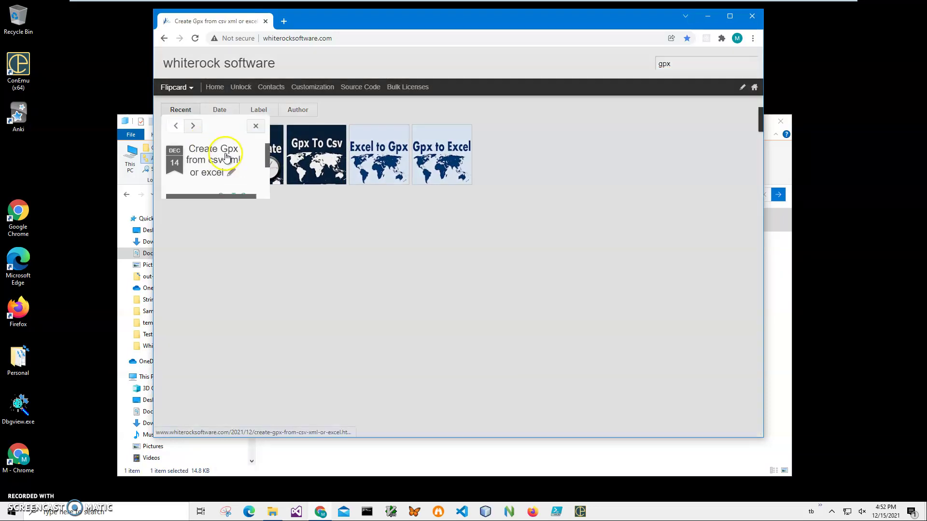
{"action": "scroll", "coordinate": [328, 179], "scroll_direction": "down", "scroll_amount": 3}
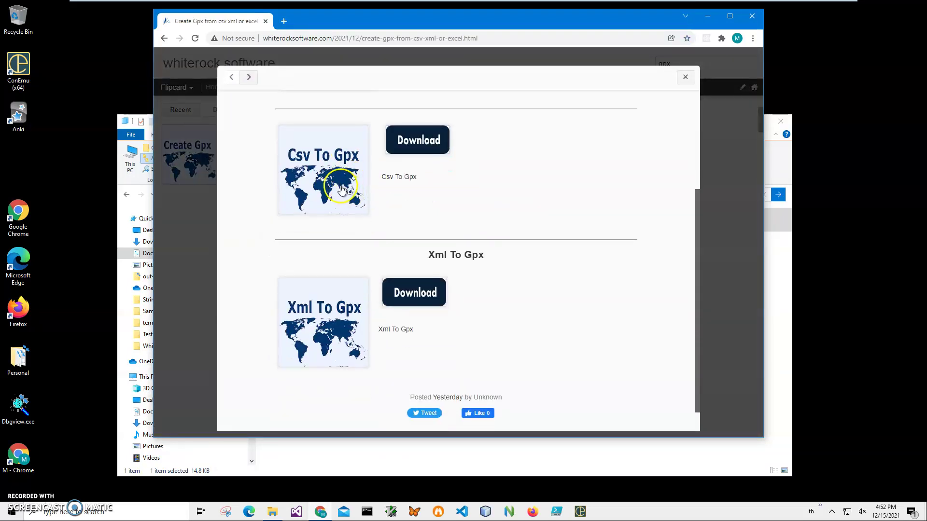
{"action": "left_click", "coordinate": [415, 143]}
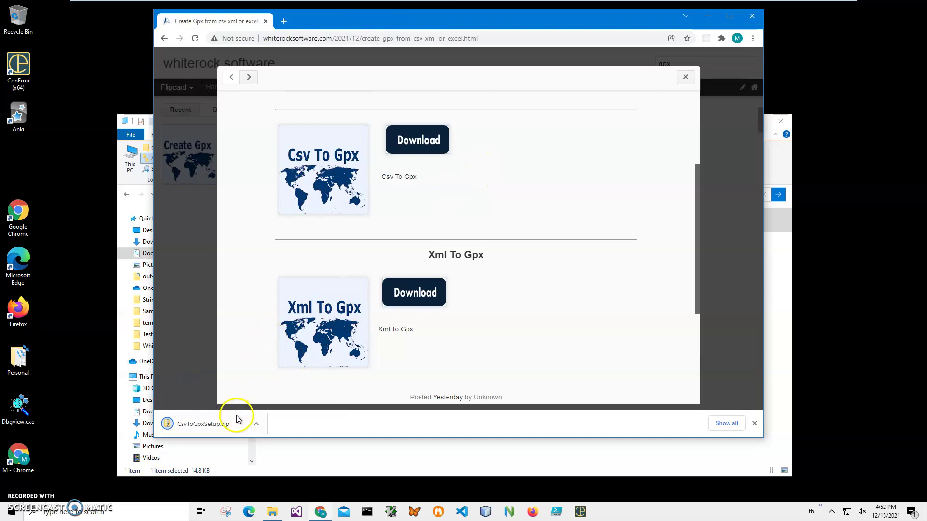
Install CsvToGpx from CsvToGpxSetup.msi past the SmartScreen warning, then close the archive folder and Chrome.
{"action": "left_click", "coordinate": [223, 425]}
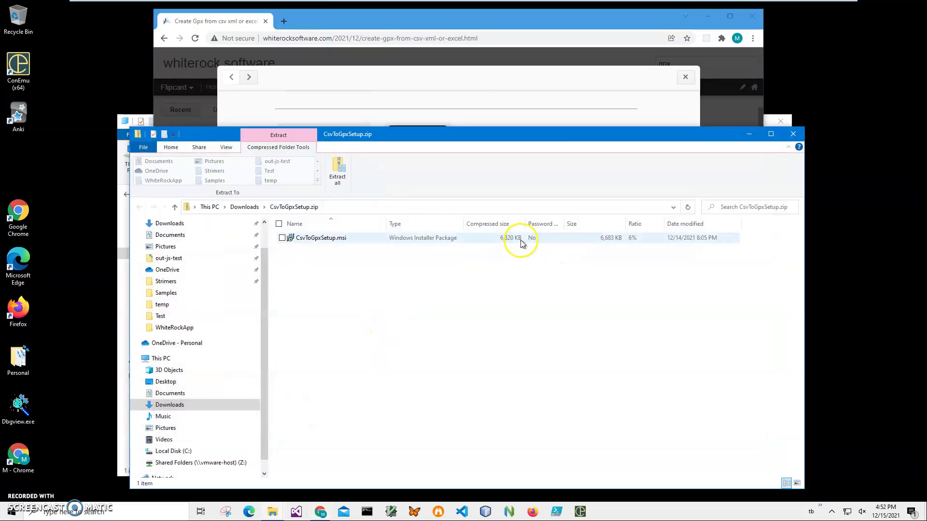
{"action": "double_click", "coordinate": [315, 244]}
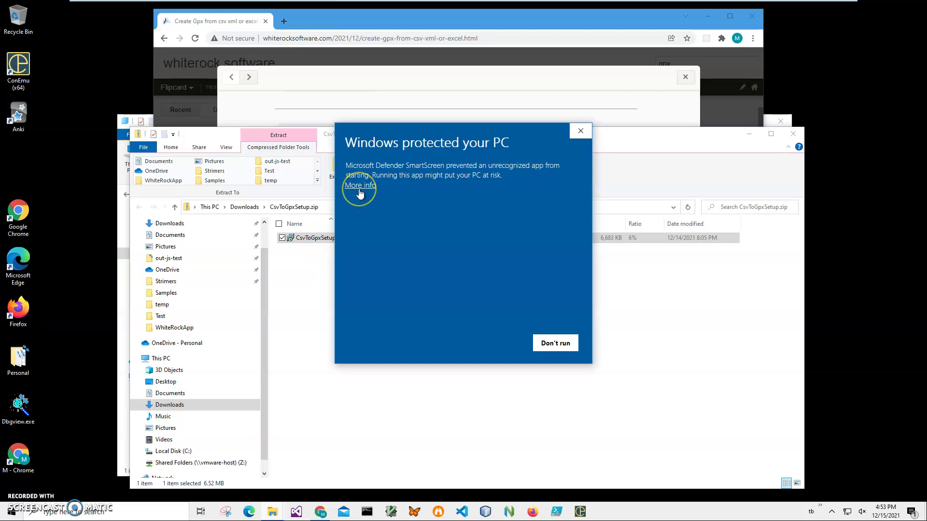
{"action": "left_click", "coordinate": [359, 189]}
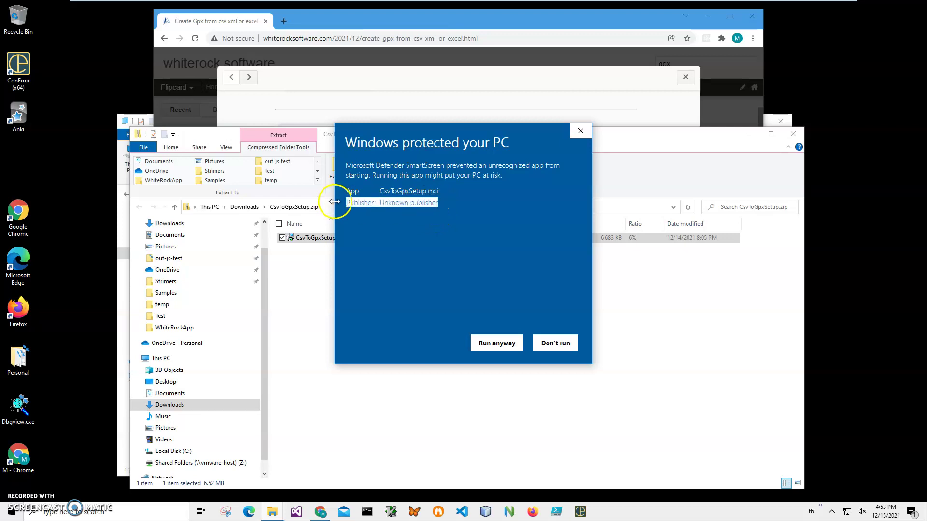
{"action": "left_click", "coordinate": [483, 342]}
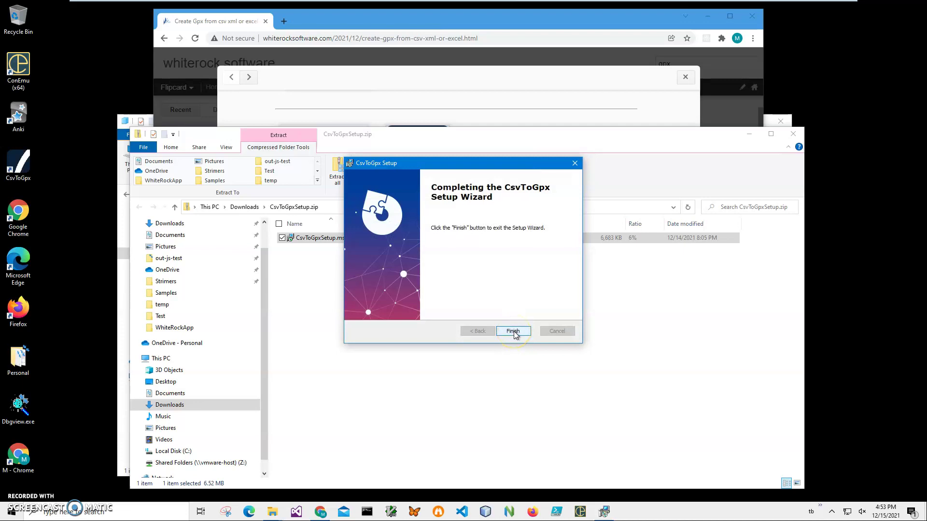
{"action": "left_click", "coordinate": [513, 331]}
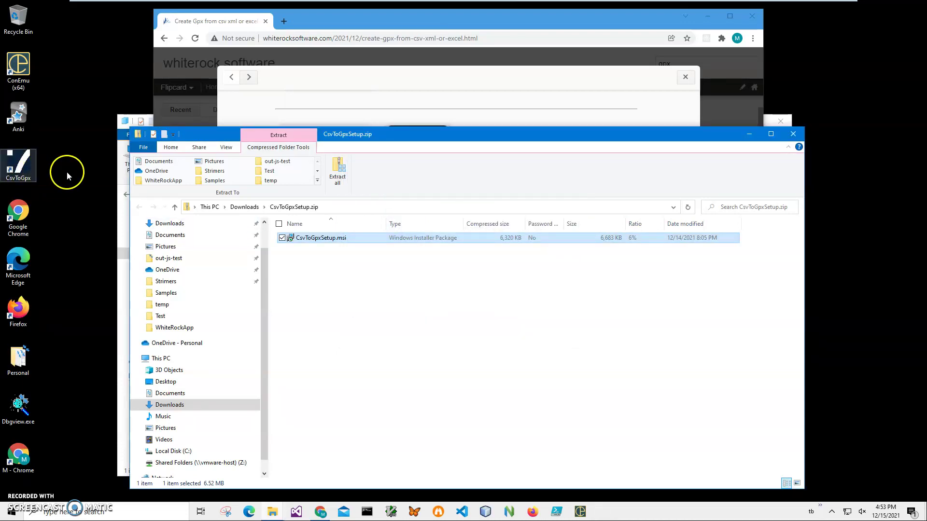
{"action": "left_click", "coordinate": [793, 134]}
{"action": "left_click", "coordinate": [753, 19]}
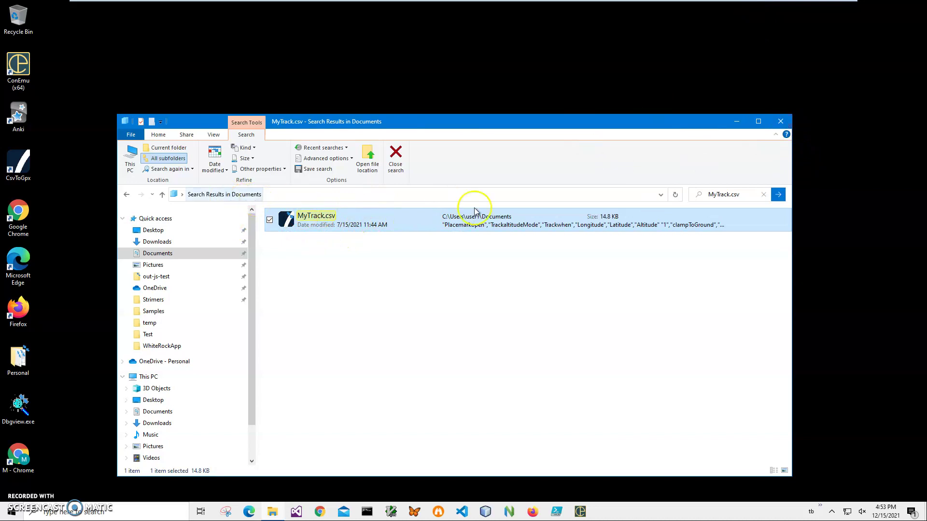
Close the search results window and launch Csv To Gpx from its desktop icon.
{"action": "left_click", "coordinate": [780, 121]}
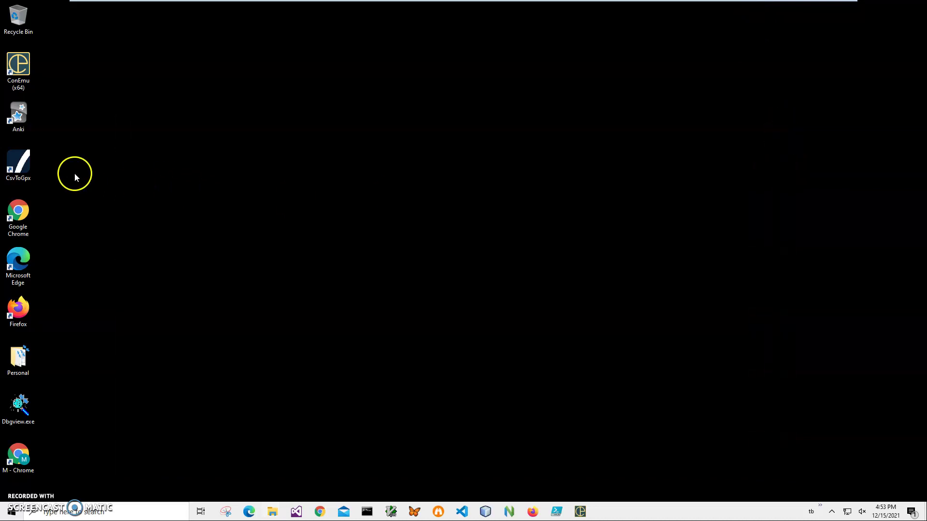
{"action": "double_click", "coordinate": [30, 161]}
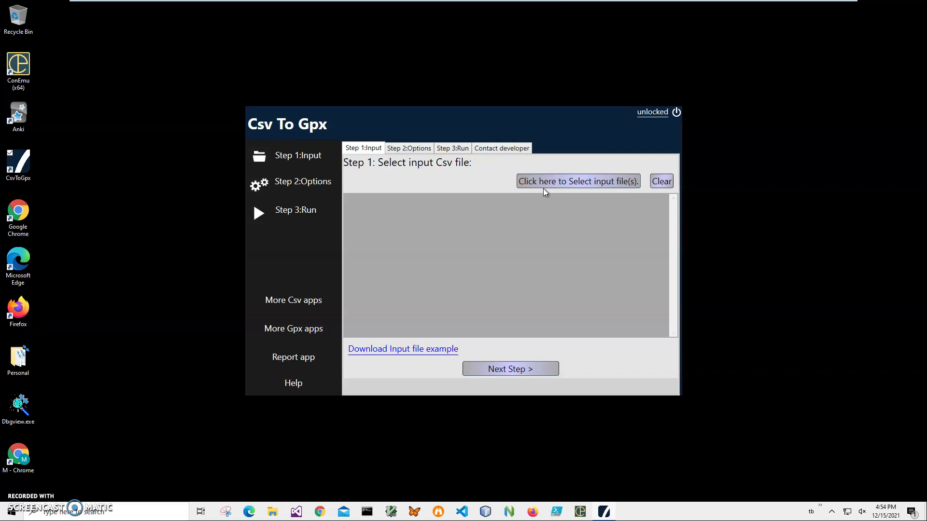
Choose Track2.csv from Documents as the input file and advance to Step 2: Conversion Options.
{"action": "left_click", "coordinate": [546, 185]}
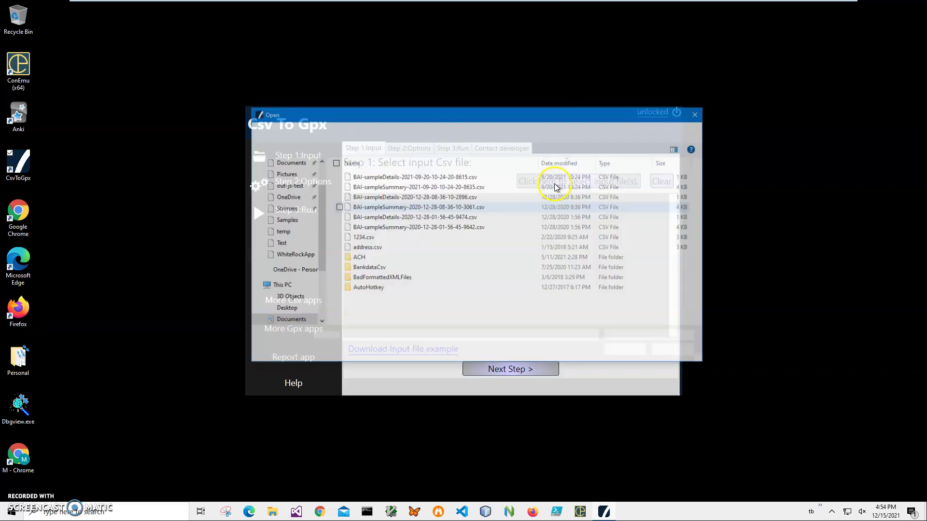
{"action": "left_click", "coordinate": [366, 188]}
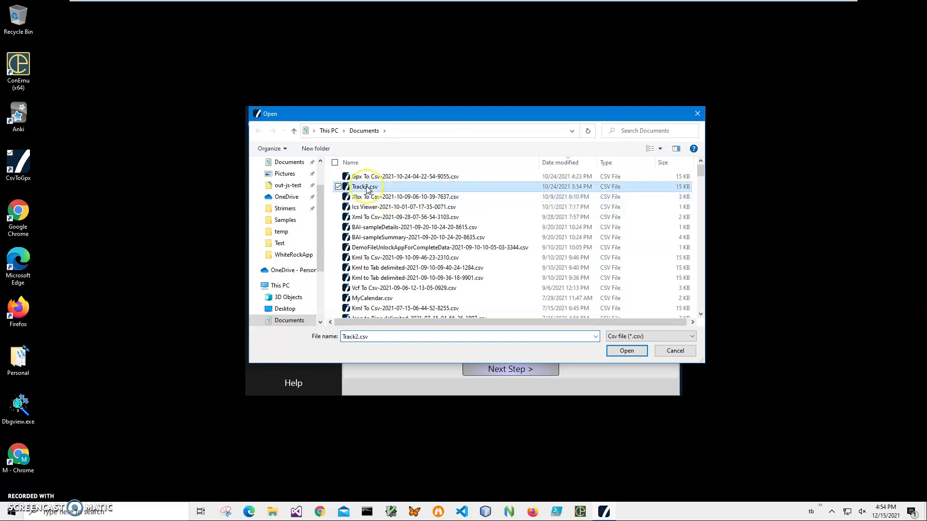
{"action": "left_click", "coordinate": [632, 353]}
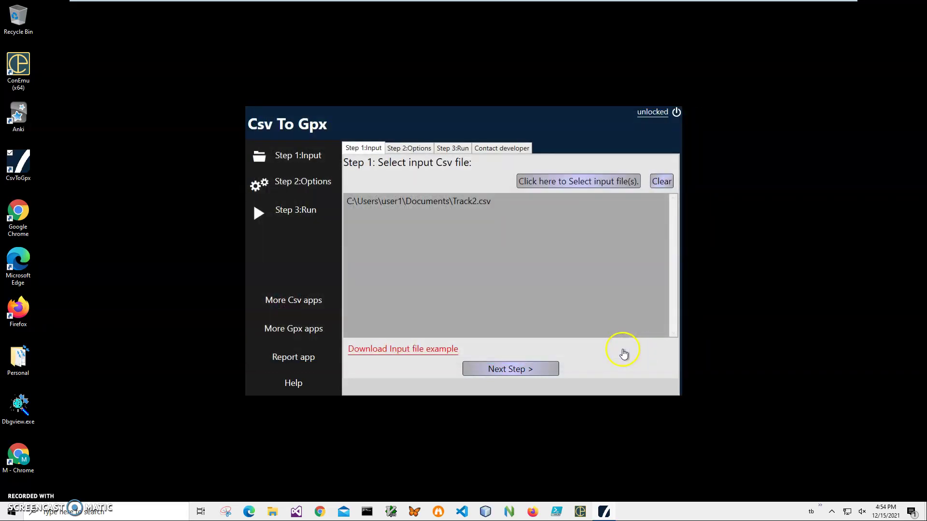
{"action": "left_click", "coordinate": [532, 374]}
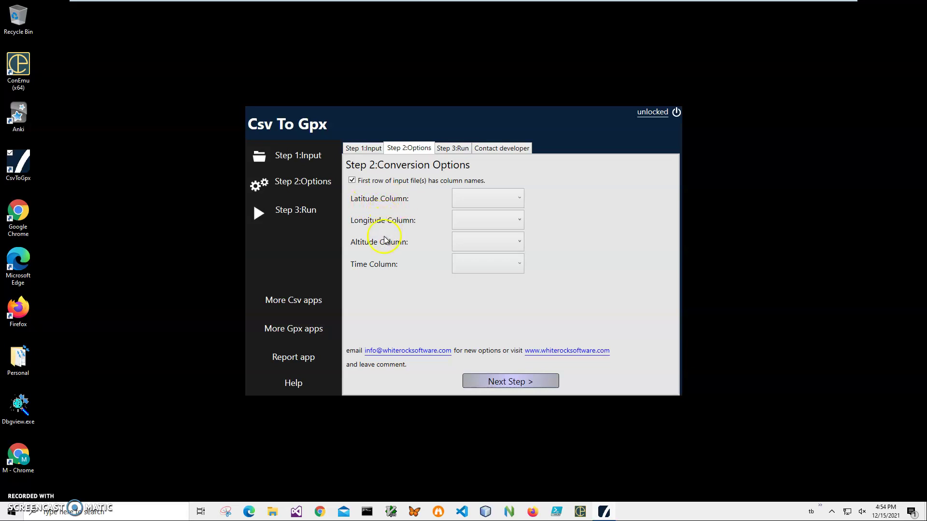
Pick trkptlat, trkptlon, trkptele and trkpttime in the Latitude, Longitude, Altitude and Time Column dropdowns.
{"action": "left_click", "coordinate": [521, 202]}
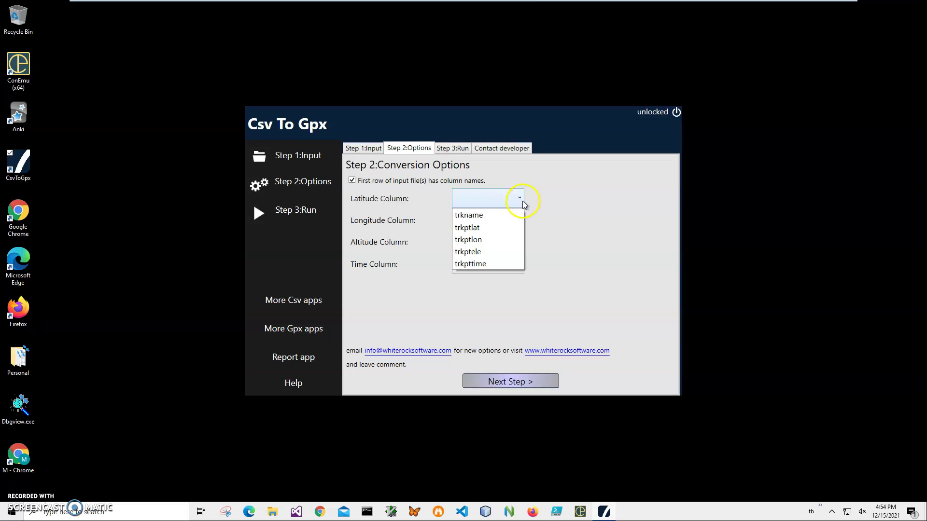
{"action": "left_click", "coordinate": [475, 230]}
{"action": "left_click", "coordinate": [475, 224]}
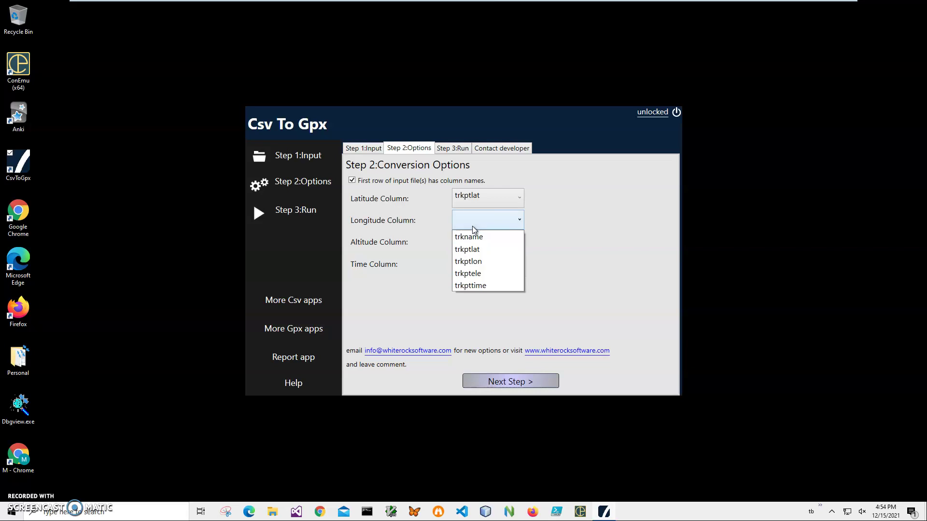
{"action": "left_click", "coordinate": [484, 262]}
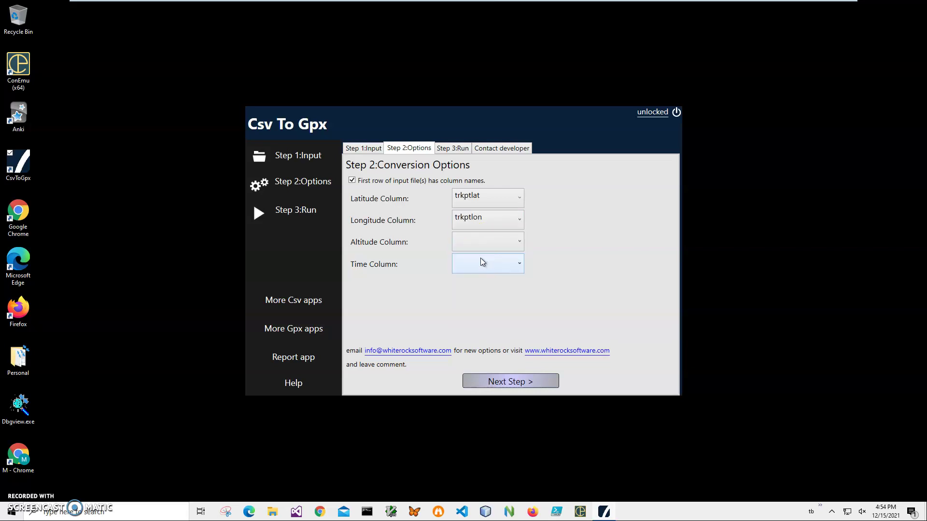
{"action": "left_click", "coordinate": [476, 245]}
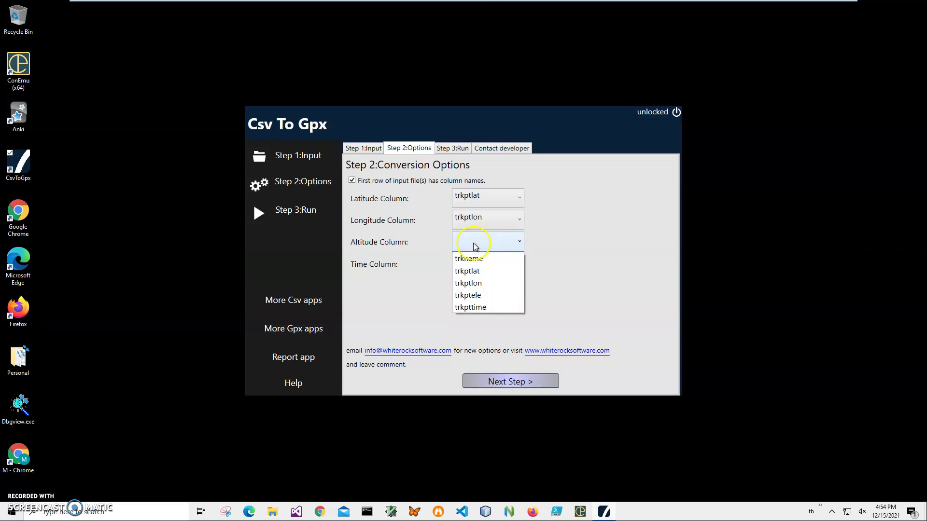
{"action": "left_click", "coordinate": [480, 296]}
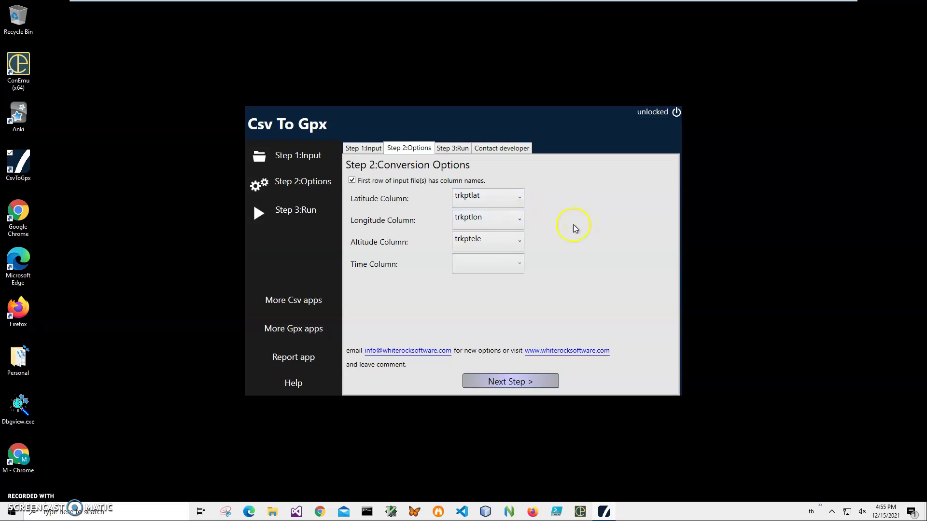
{"action": "left_click", "coordinate": [522, 268]}
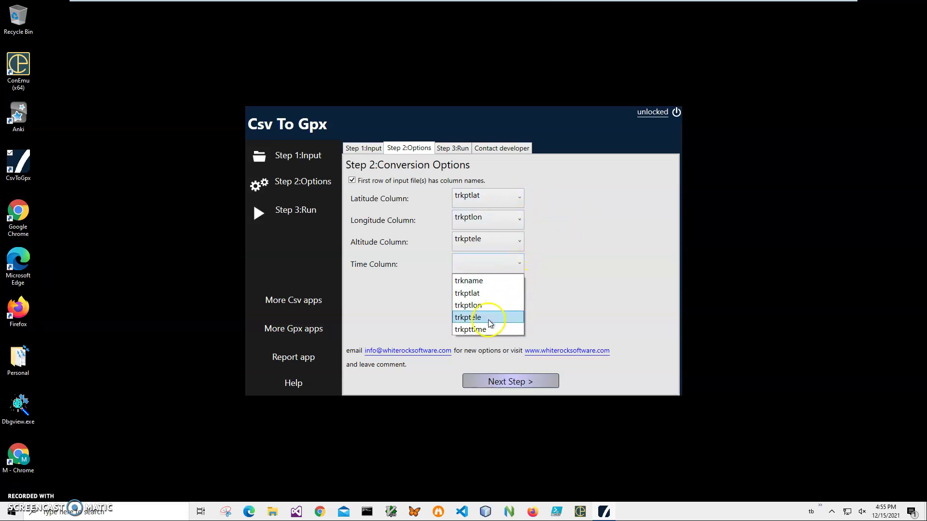
{"action": "left_click", "coordinate": [496, 332]}
{"action": "left_click", "coordinate": [514, 381]}
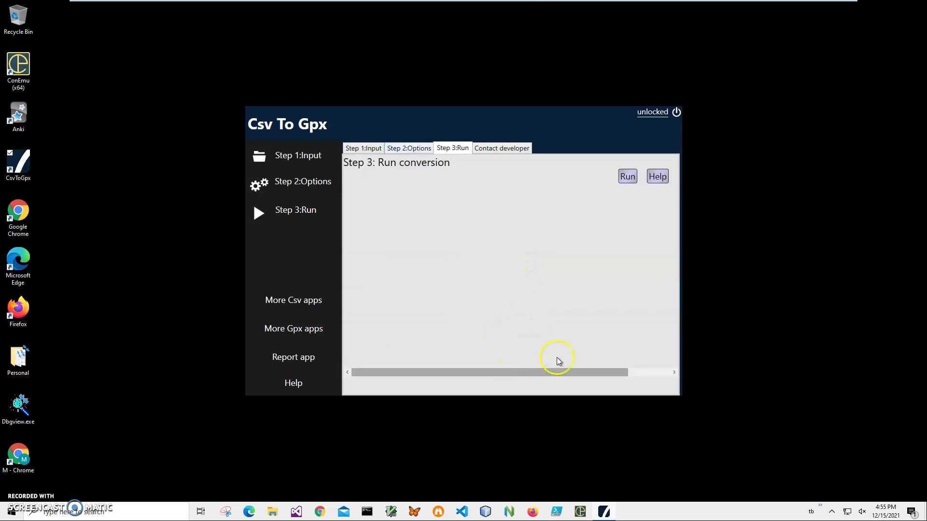
{"action": "left_click", "coordinate": [627, 177]}
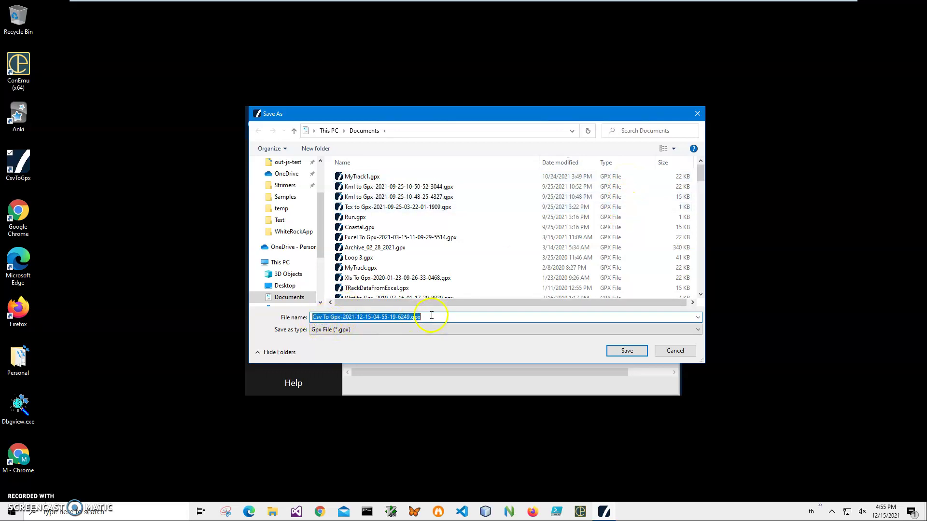
{"action": "left_click", "coordinate": [627, 351]}
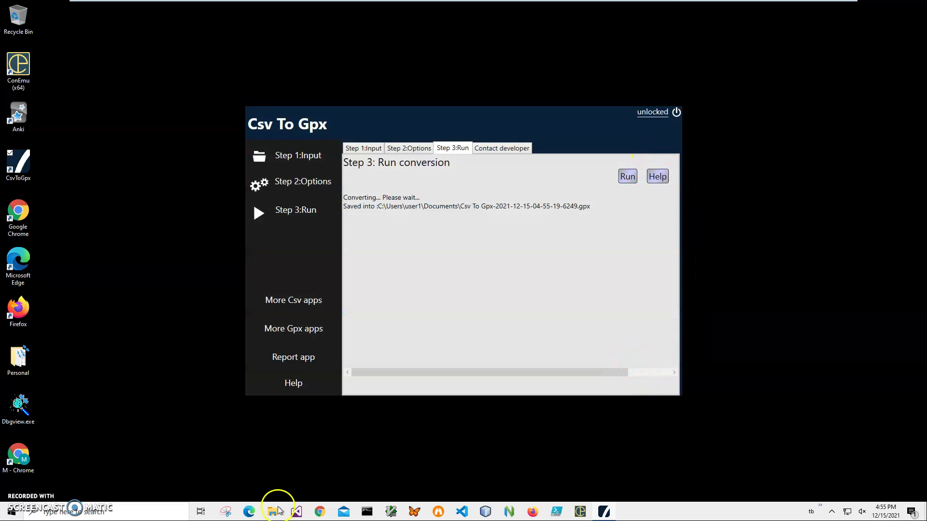
Go to mymaps.google.com in Chrome and open the Untitled map.
{"action": "left_click", "coordinate": [317, 513]}
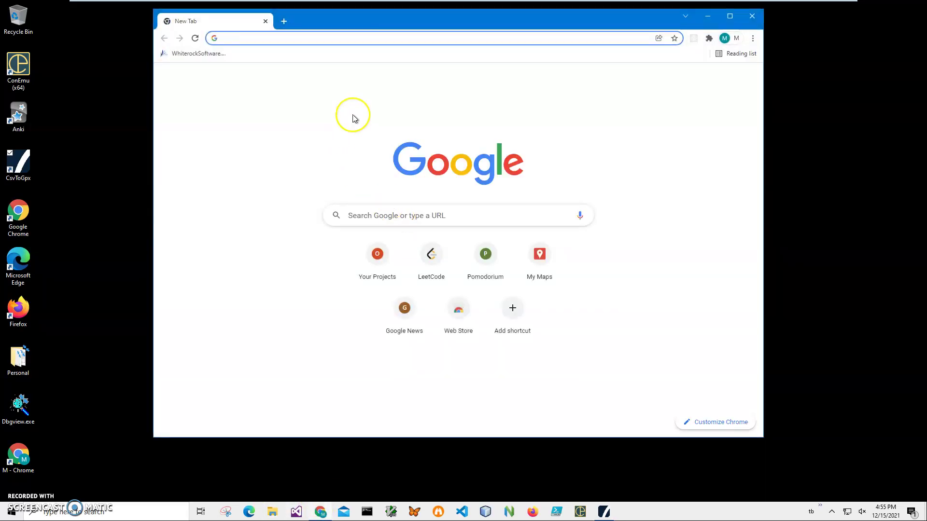
{"action": "type", "text": "mymaps.google.com"}
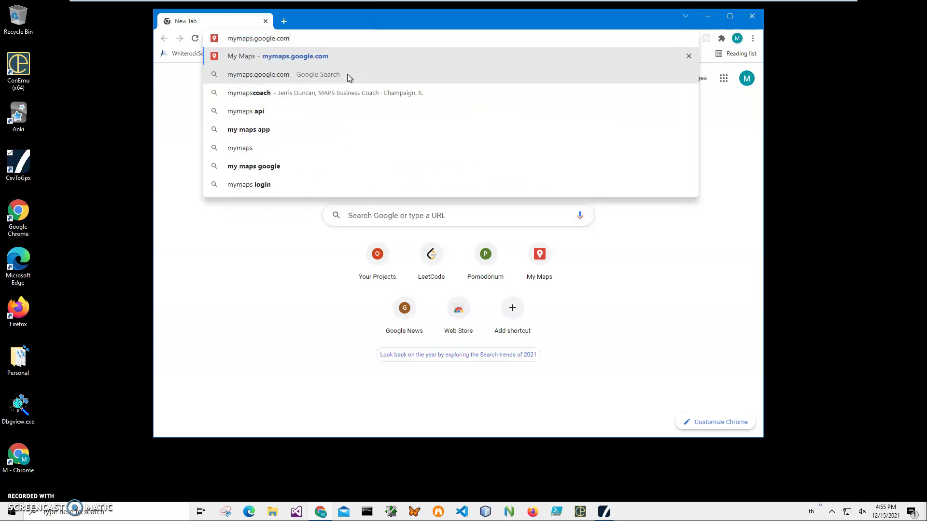
{"action": "key", "text": "Return"}
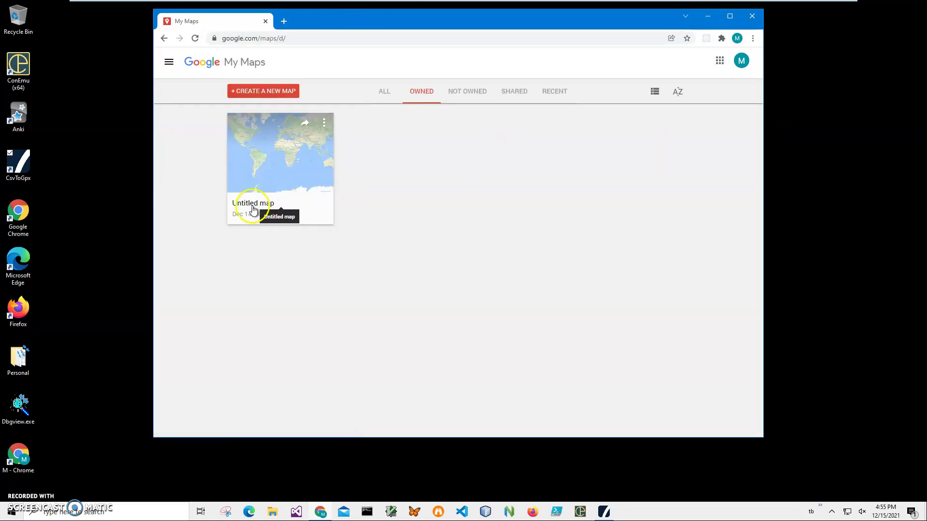
{"action": "left_click", "coordinate": [267, 213]}
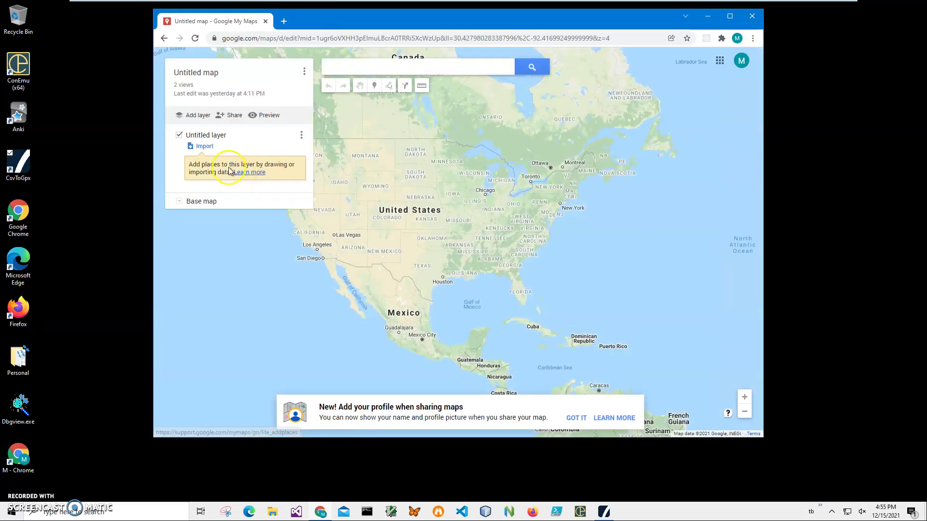
{"action": "left_click", "coordinate": [204, 148]}
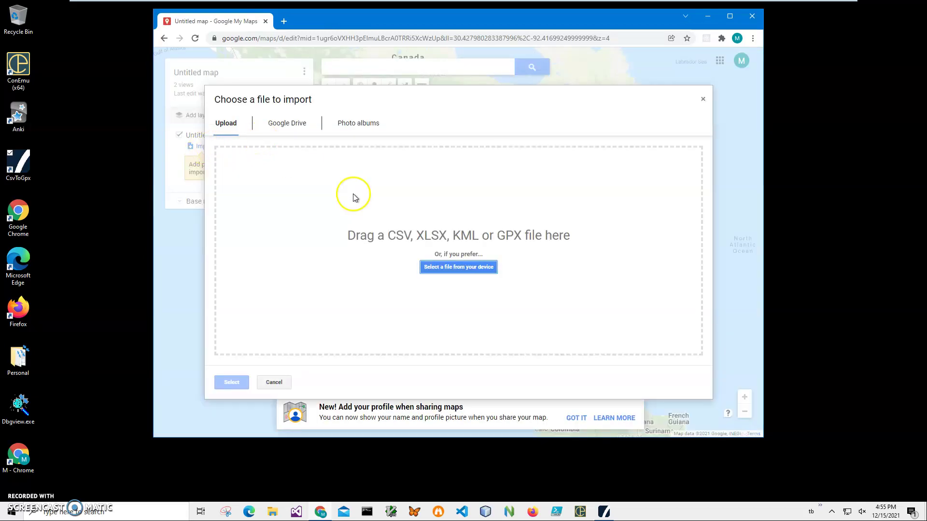
{"action": "left_click", "coordinate": [449, 267]}
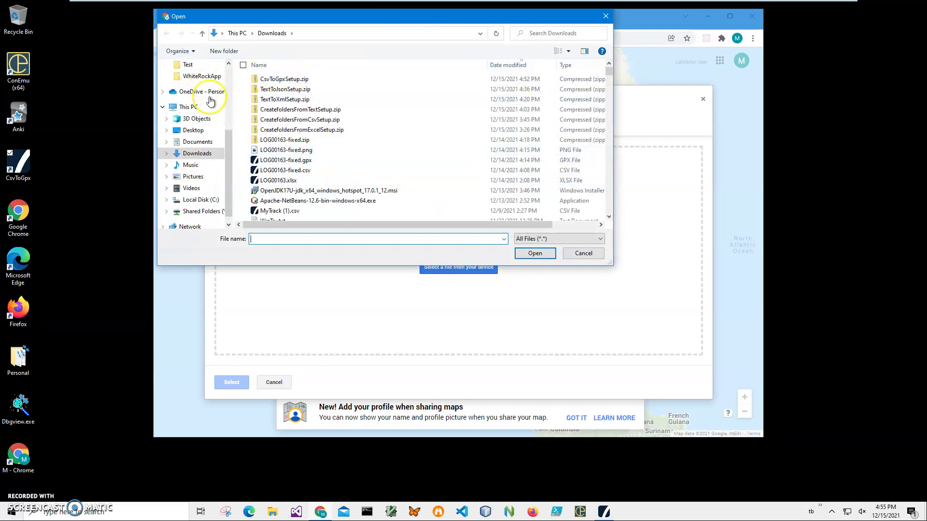
{"action": "left_click", "coordinate": [197, 145]}
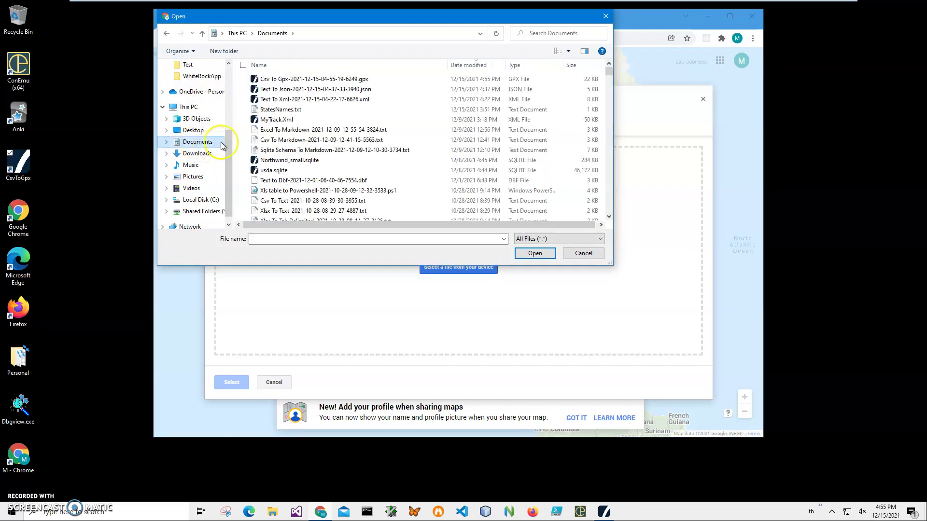
{"action": "left_click", "coordinate": [282, 81]}
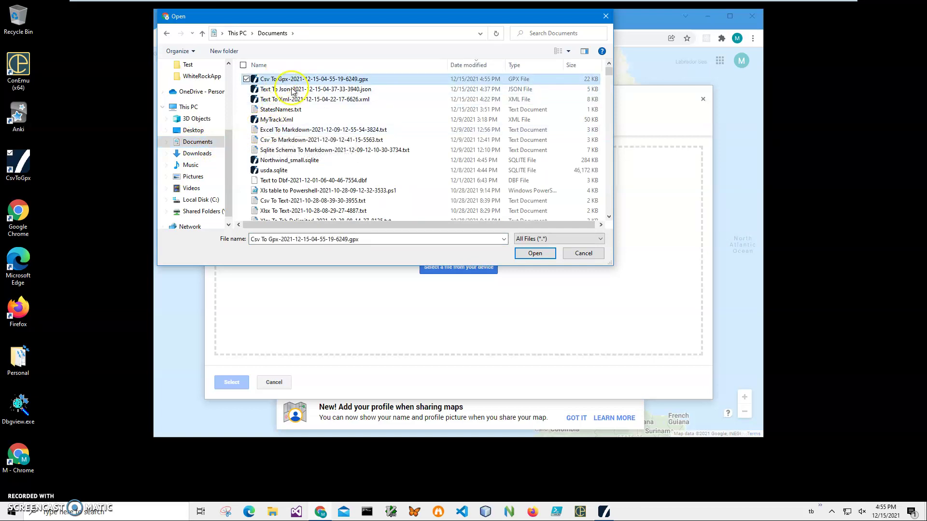
{"action": "left_click", "coordinate": [536, 253]}
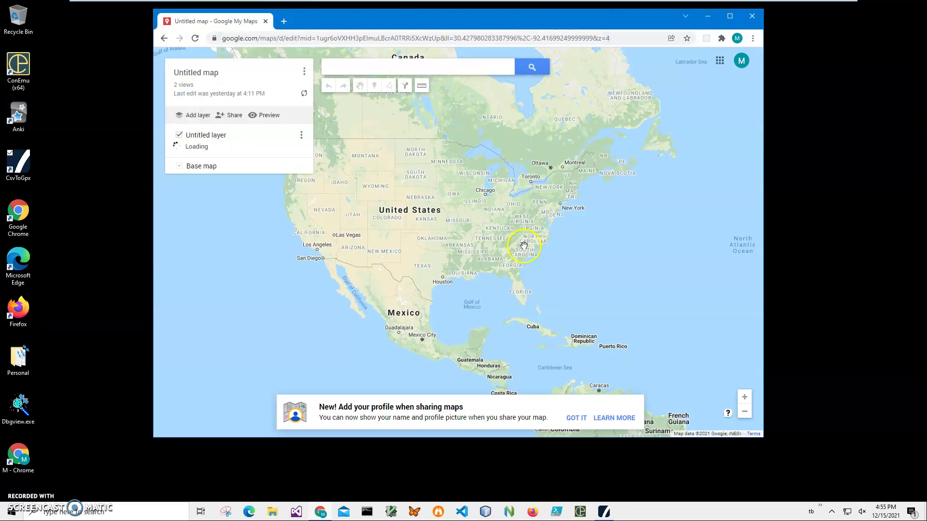